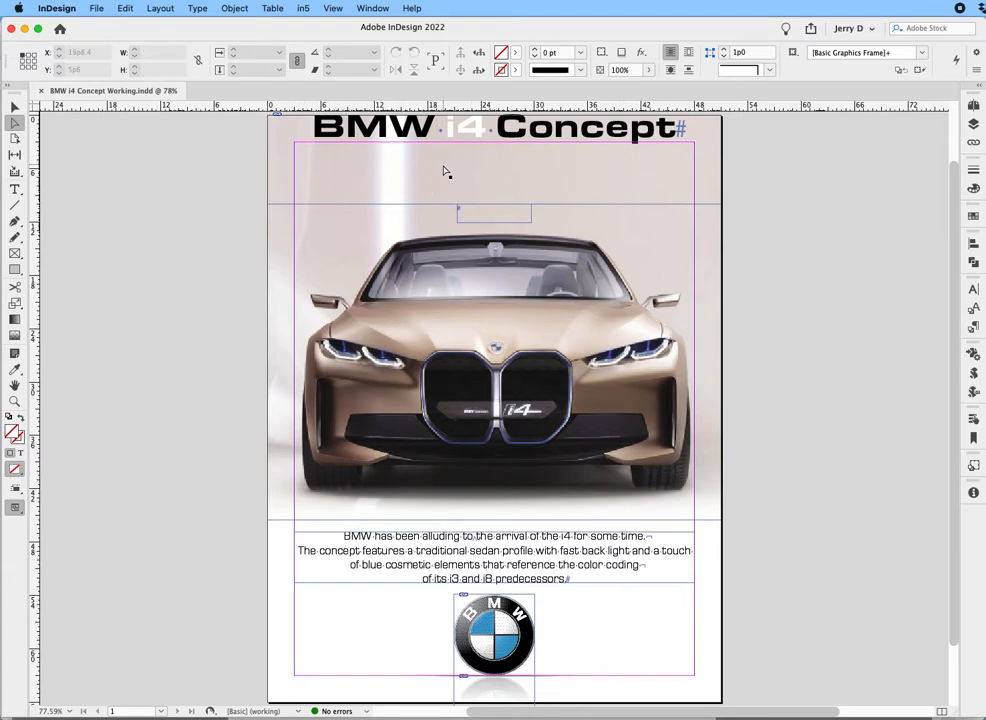
# Vertically center the text in the "BMW i4 Concept" title frame by setting its vertical justification to Center.
pyautogui.click(356, 158)
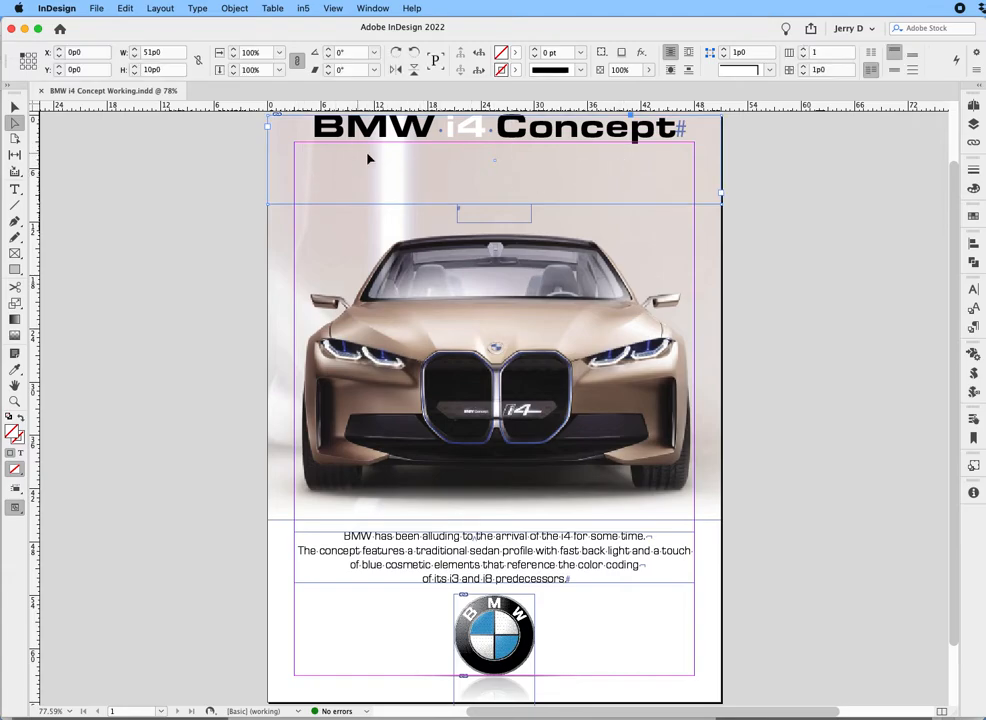
pyautogui.click(236, 9)
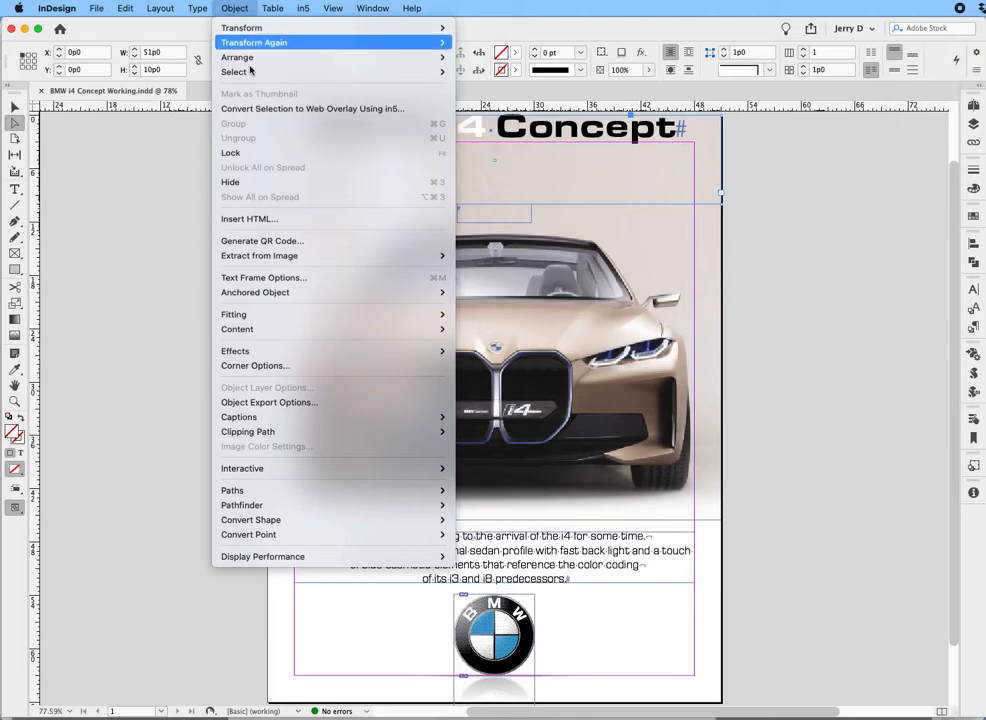
pyautogui.moveTo(267, 329)
pyautogui.moveTo(269, 421)
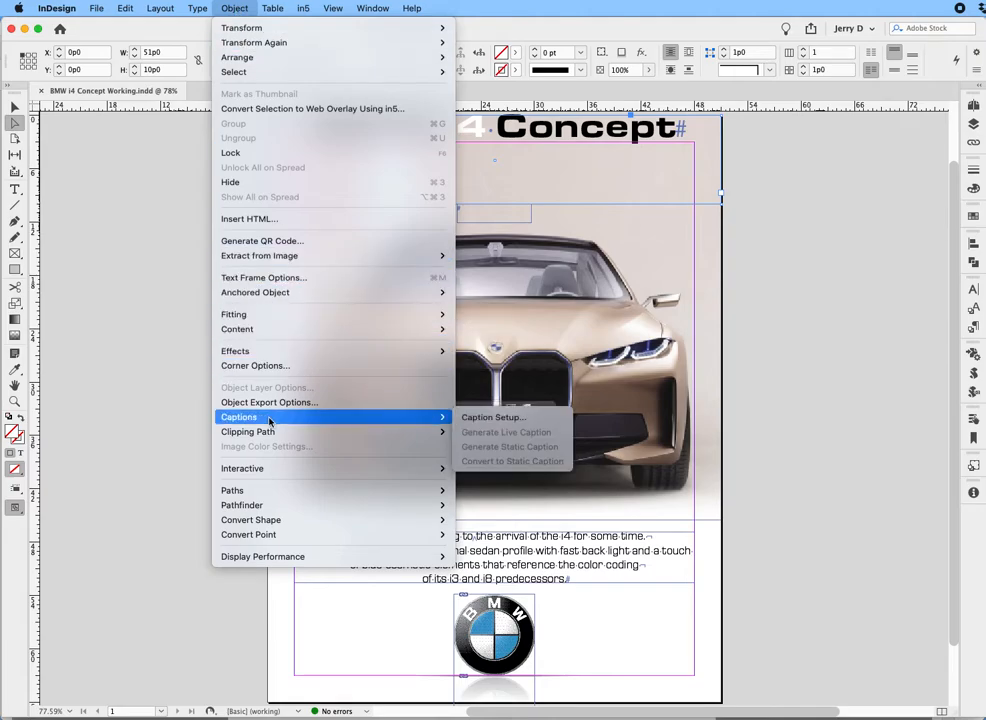
pyautogui.click(267, 280)
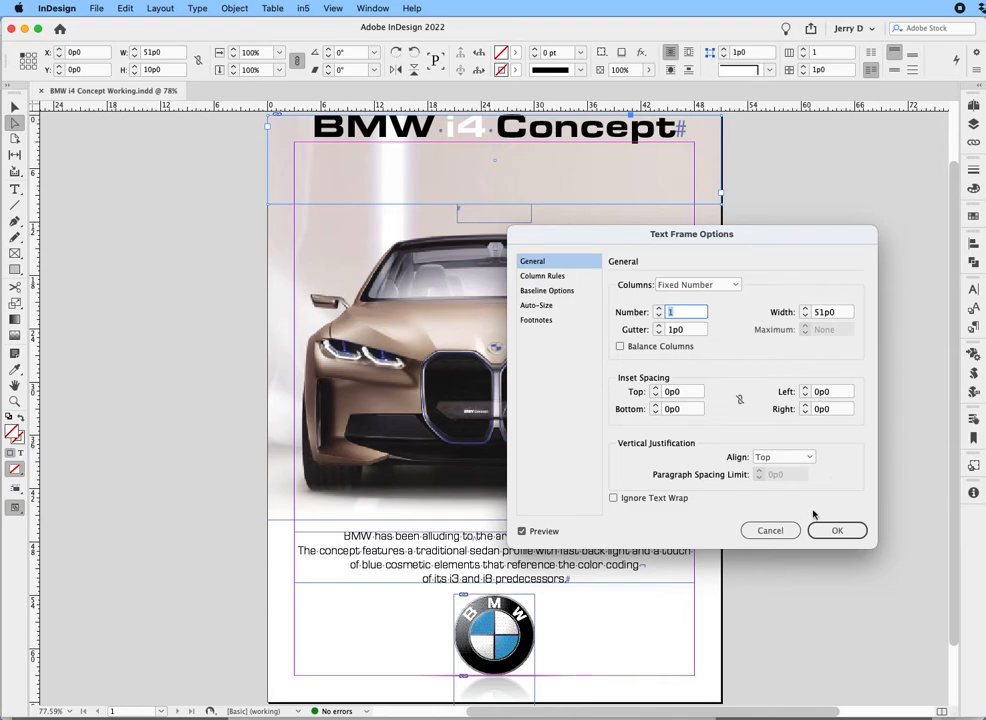
pyautogui.click(783, 457)
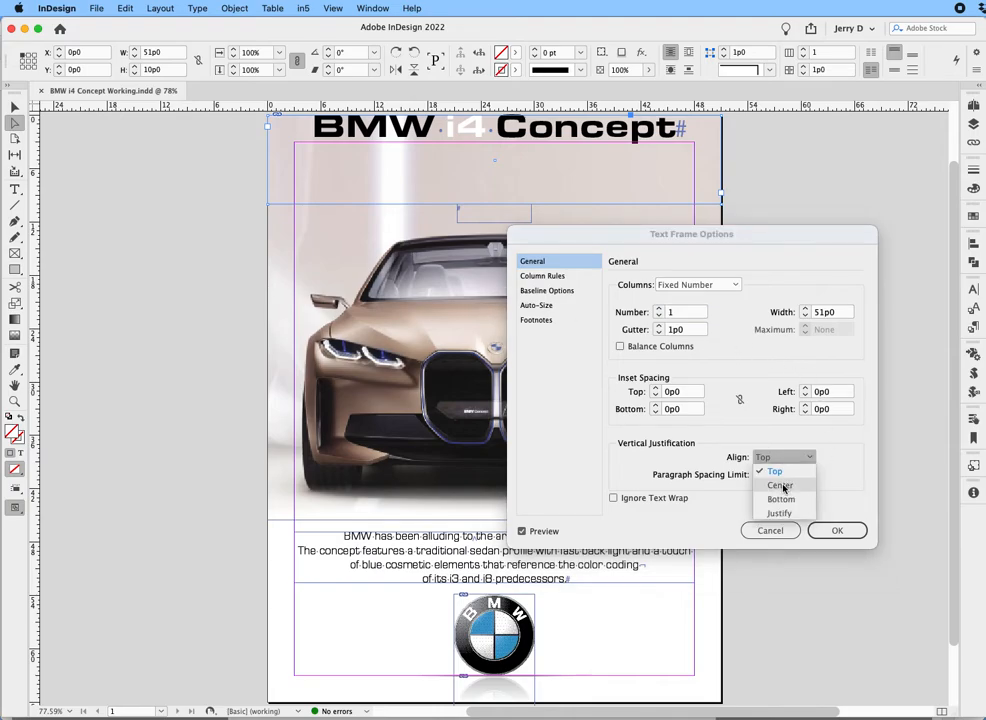
pyautogui.click(782, 486)
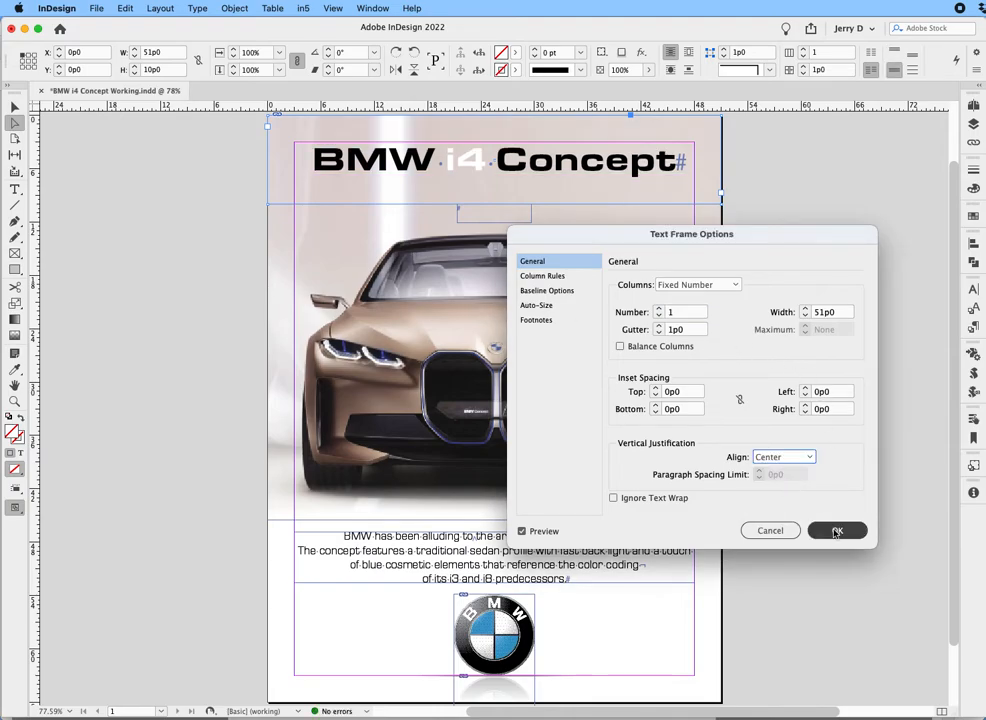
pyautogui.click(828, 529)
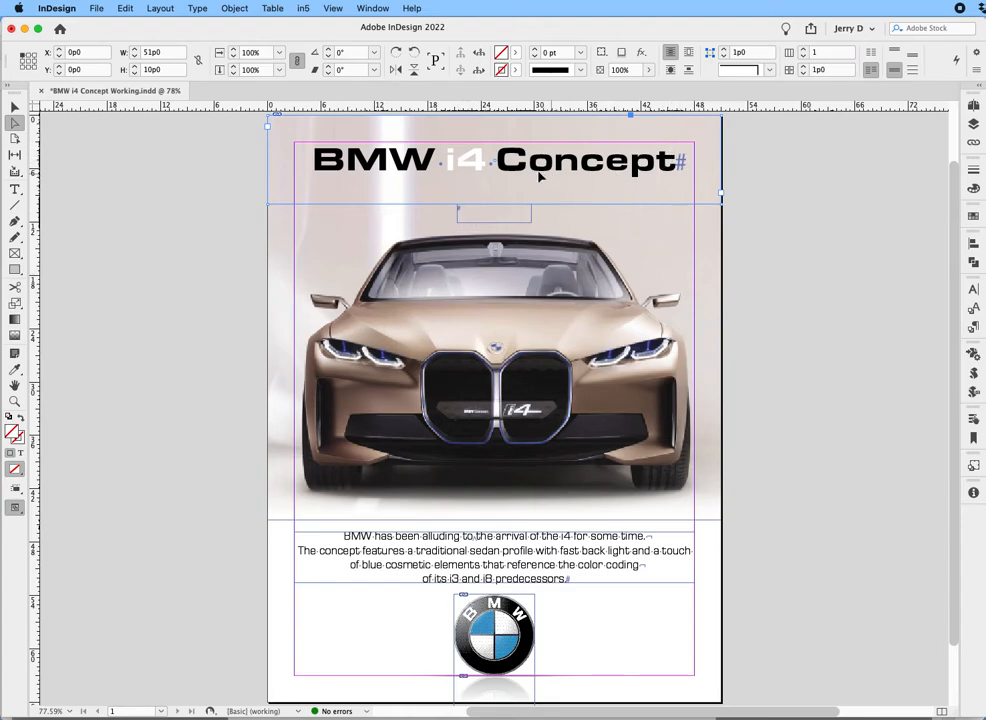
# Convert the small empty frame below the title to a triangle and flip it vertically about its center reference point.
pyautogui.click(483, 221)
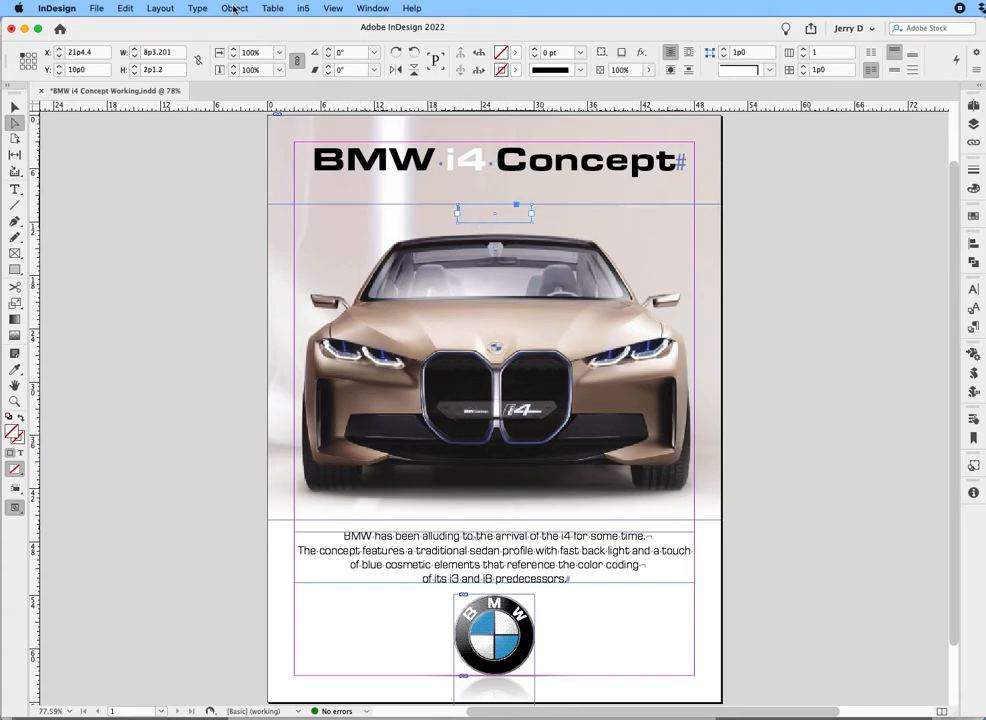
pyautogui.click(234, 9)
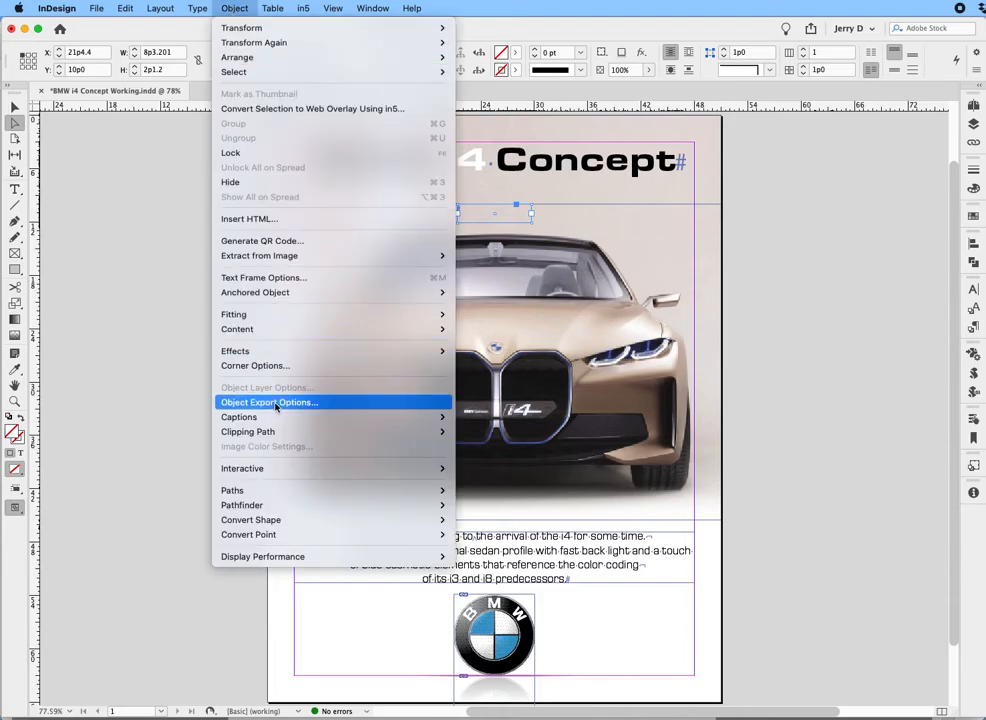
pyautogui.moveTo(286, 519)
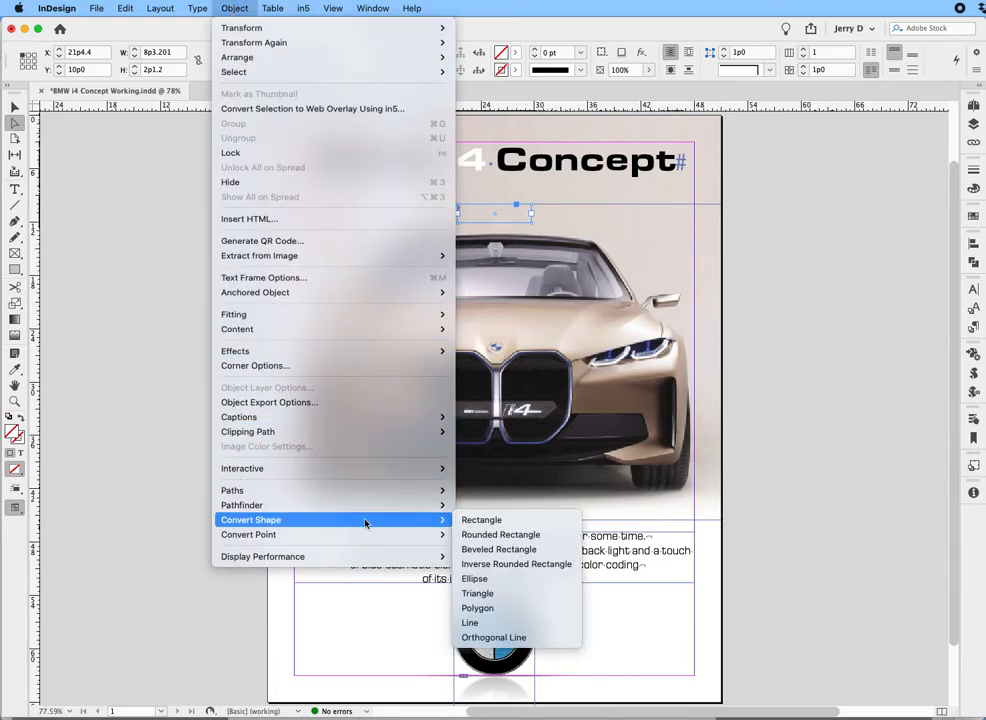
pyautogui.click(478, 593)
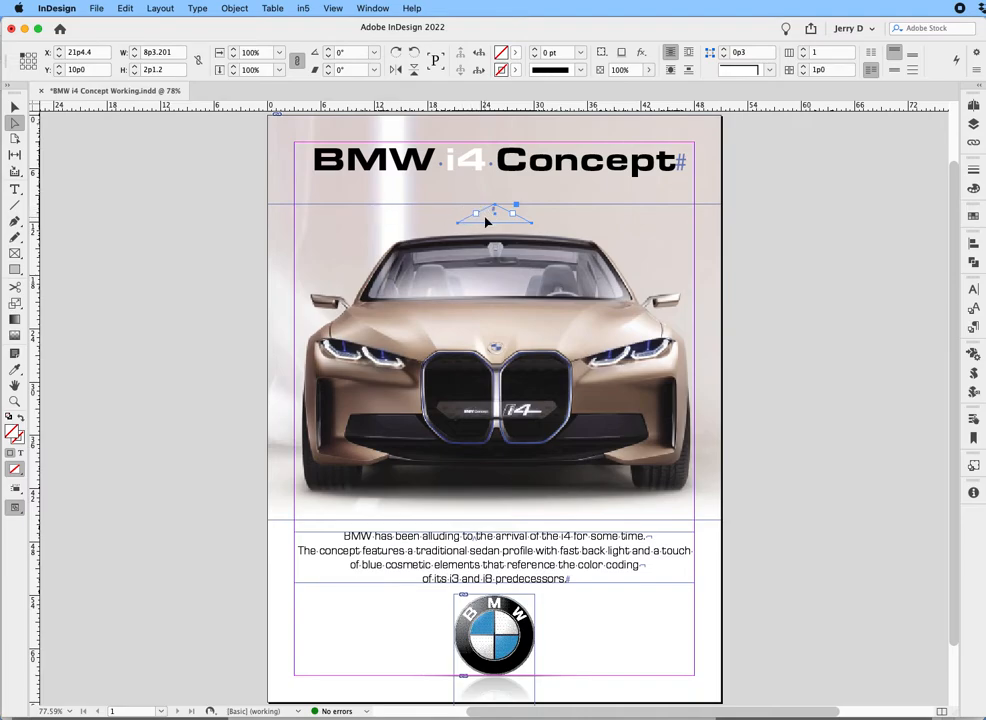
pyautogui.click(28, 62)
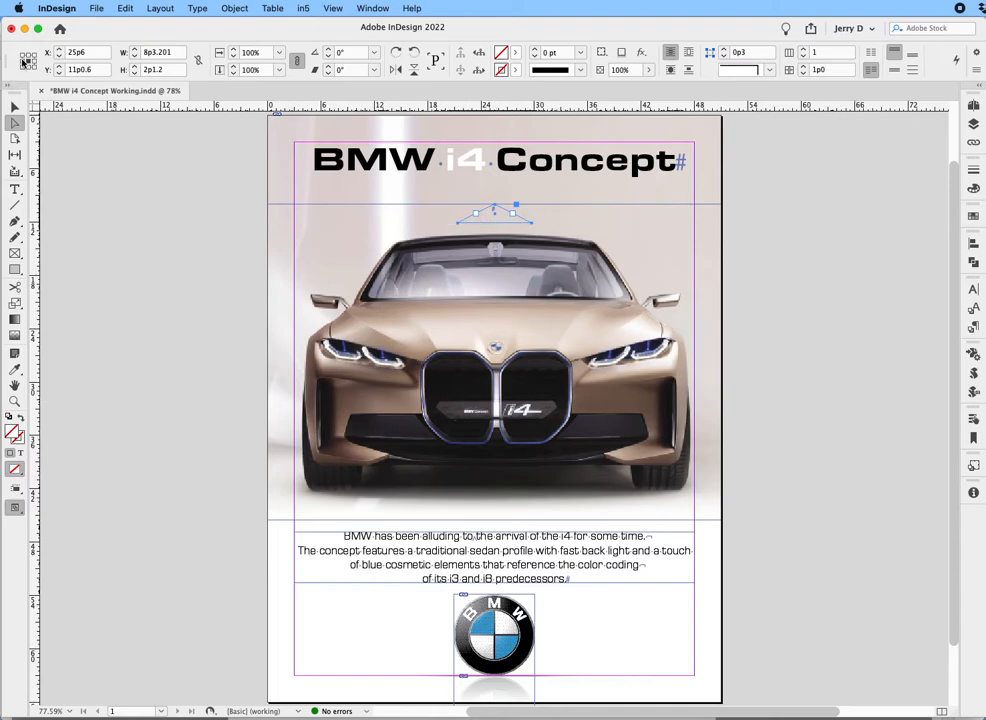
pyautogui.click(414, 71)
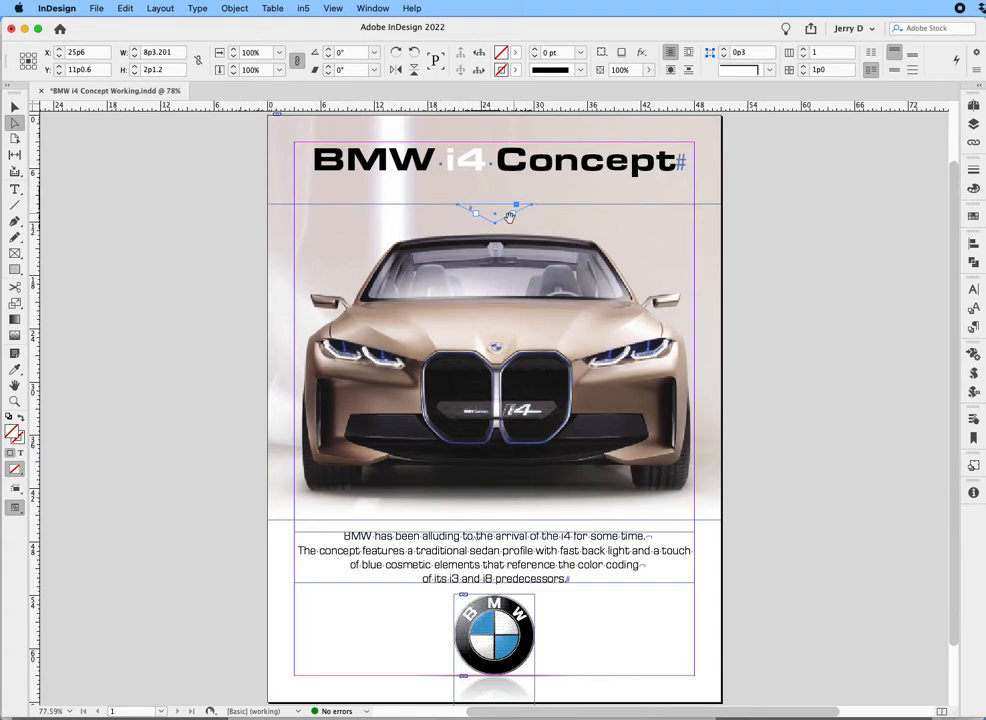
# Try to merge the title frame and the triangle into one shape with Pathfinder Add.
pyautogui.click(303, 197)
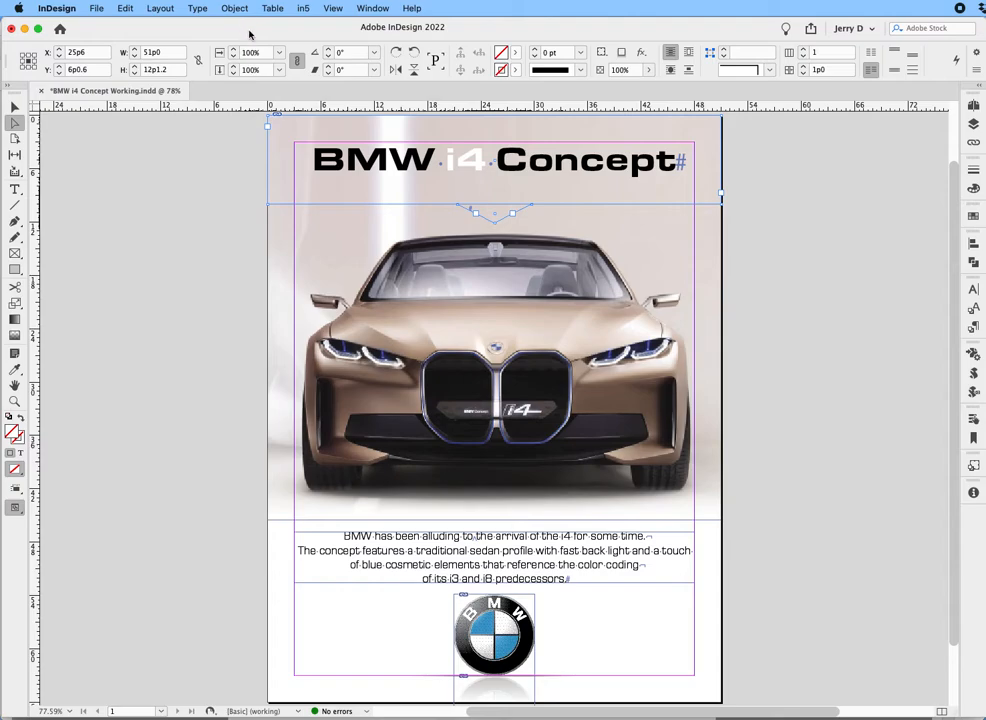
pyautogui.click(974, 262)
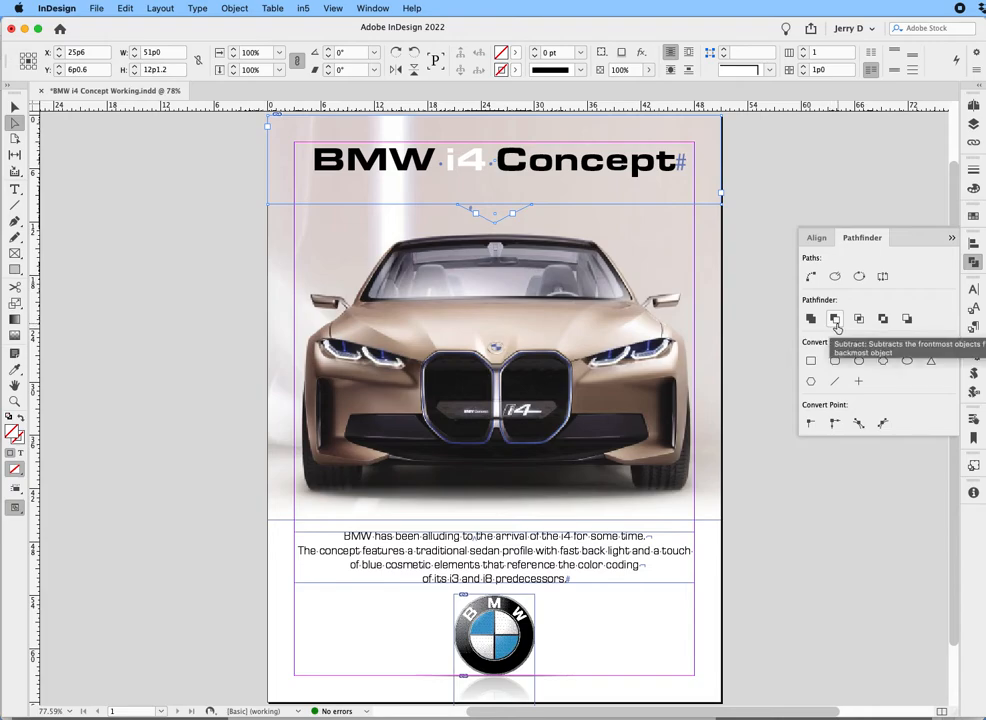
pyautogui.click(811, 320)
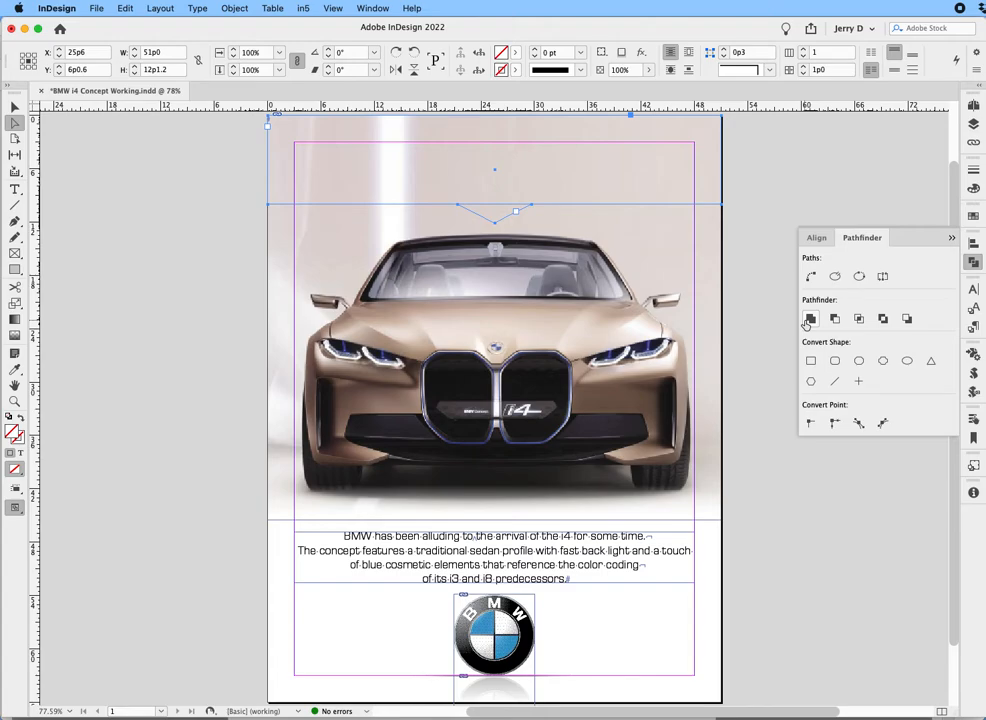
pyautogui.click(806, 324)
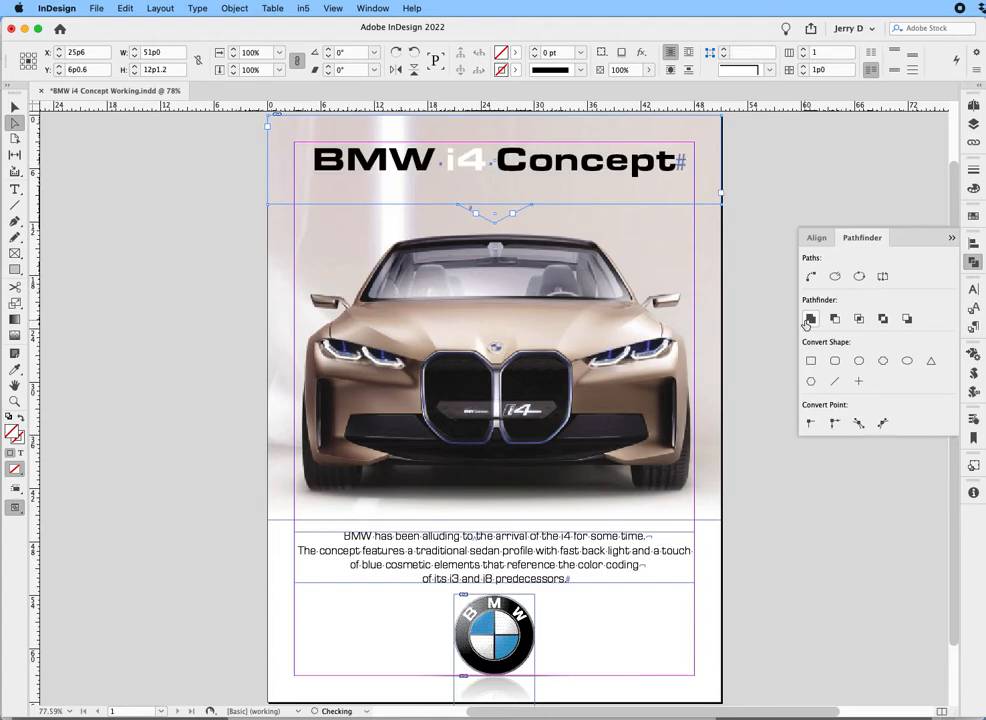
# Bring the title text frame to the front of the stacking order.
pyautogui.click(760, 243)
pyautogui.click(572, 205)
pyautogui.click(572, 198)
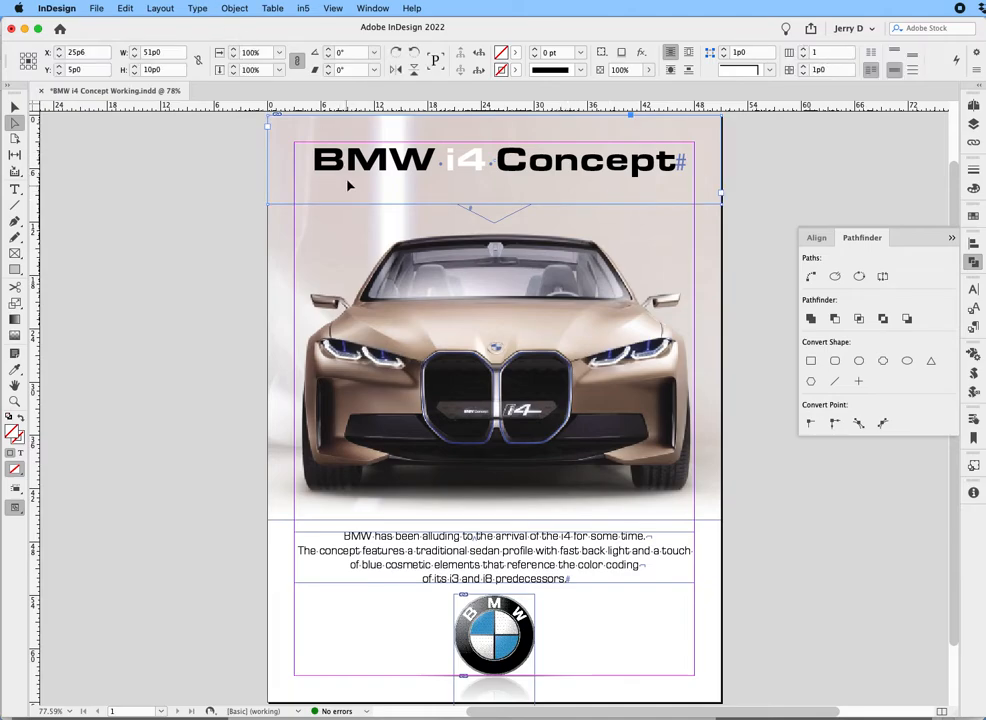
pyautogui.click(240, 8)
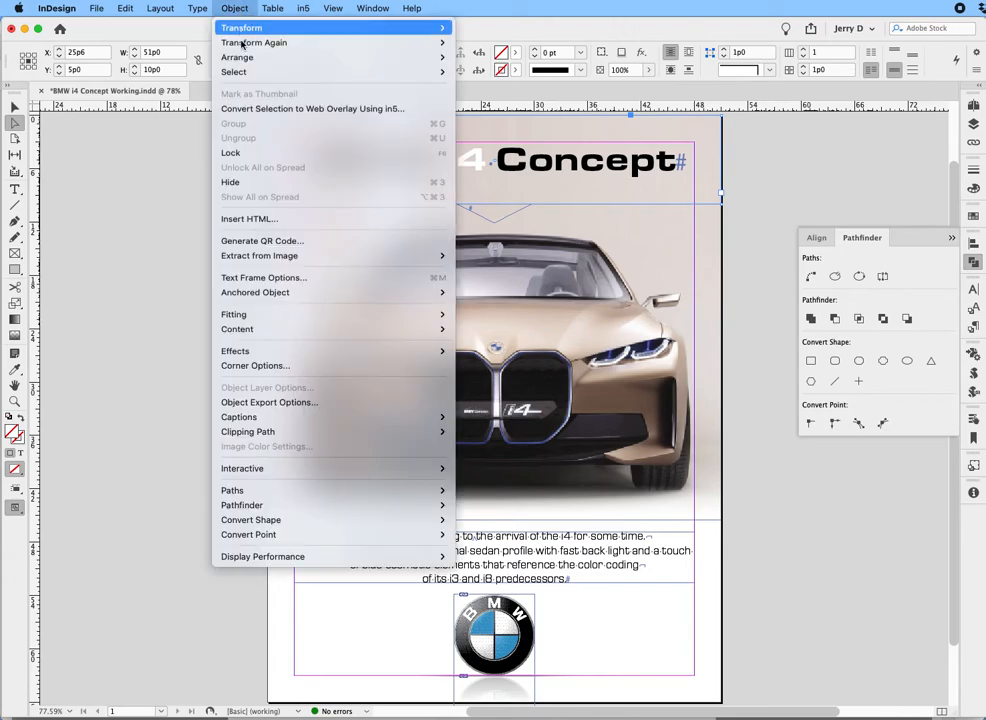
pyautogui.moveTo(243, 63)
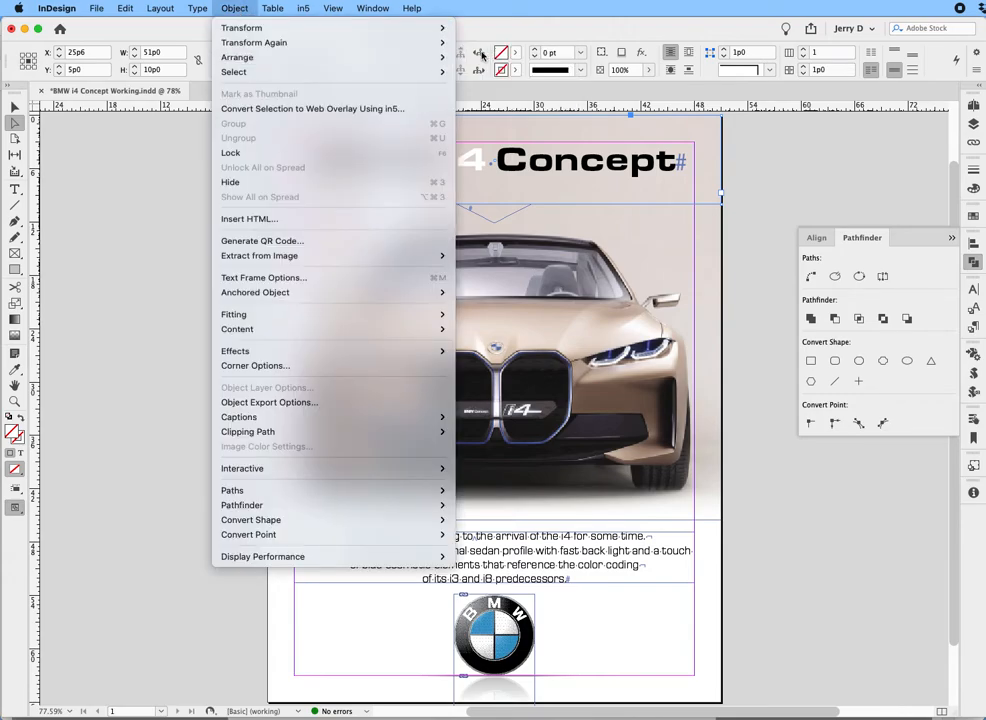
pyautogui.click(489, 57)
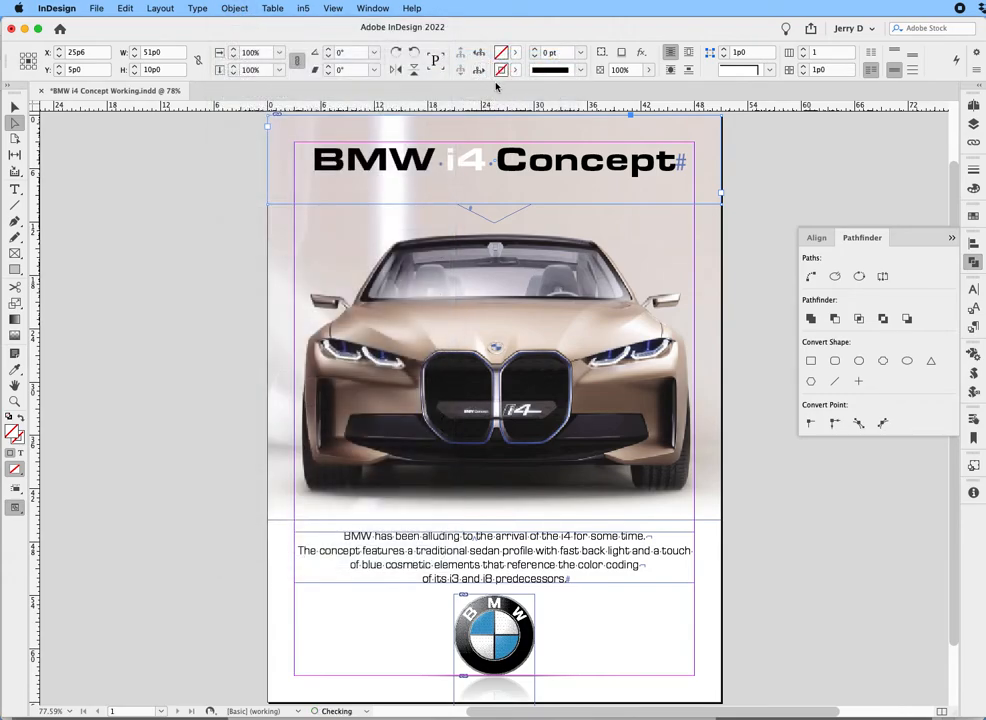
# Merge the triangle into the title frame with Pathfinder Add.
pyautogui.click(497, 217)
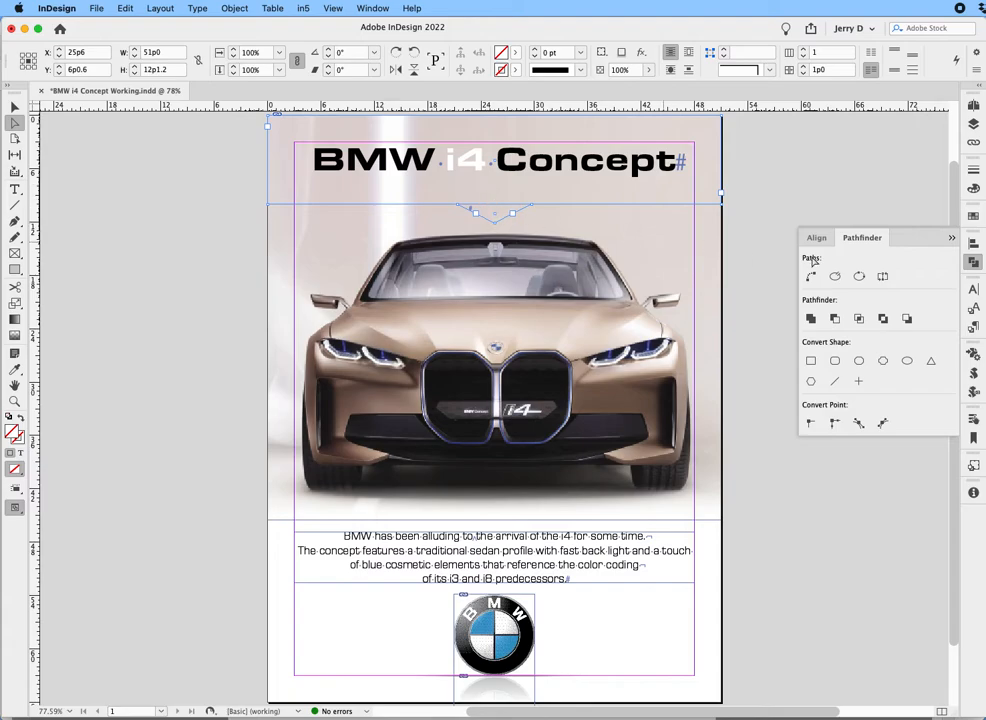
pyautogui.click(810, 319)
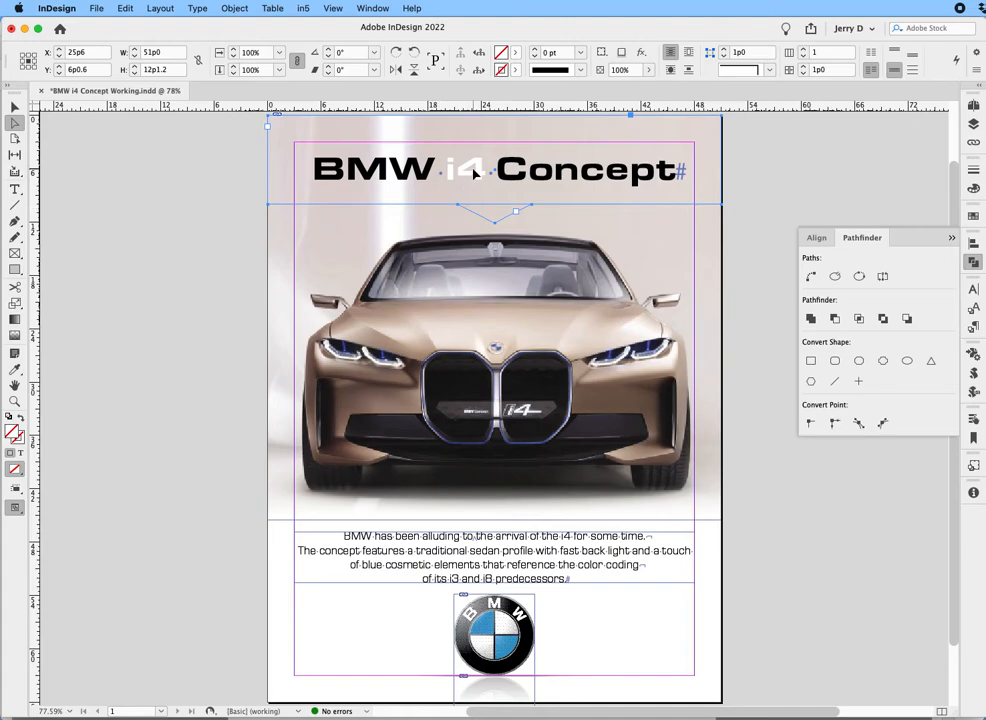
pyautogui.click(220, 187)
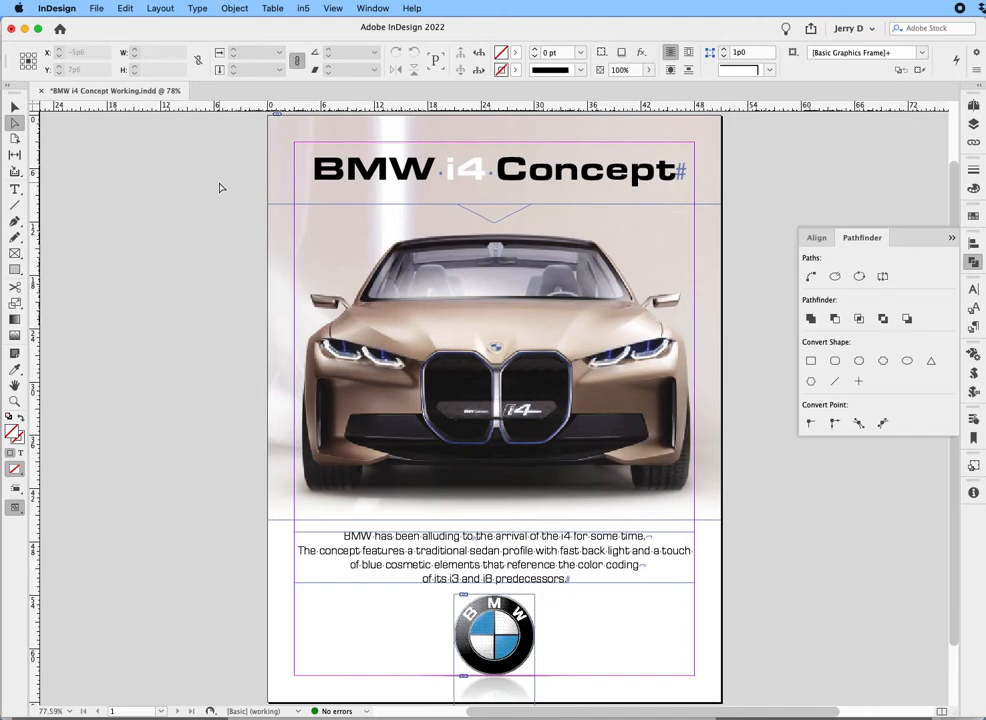
# Set the merged title frame's first baseline offset to Fixed.
pyautogui.click(374, 186)
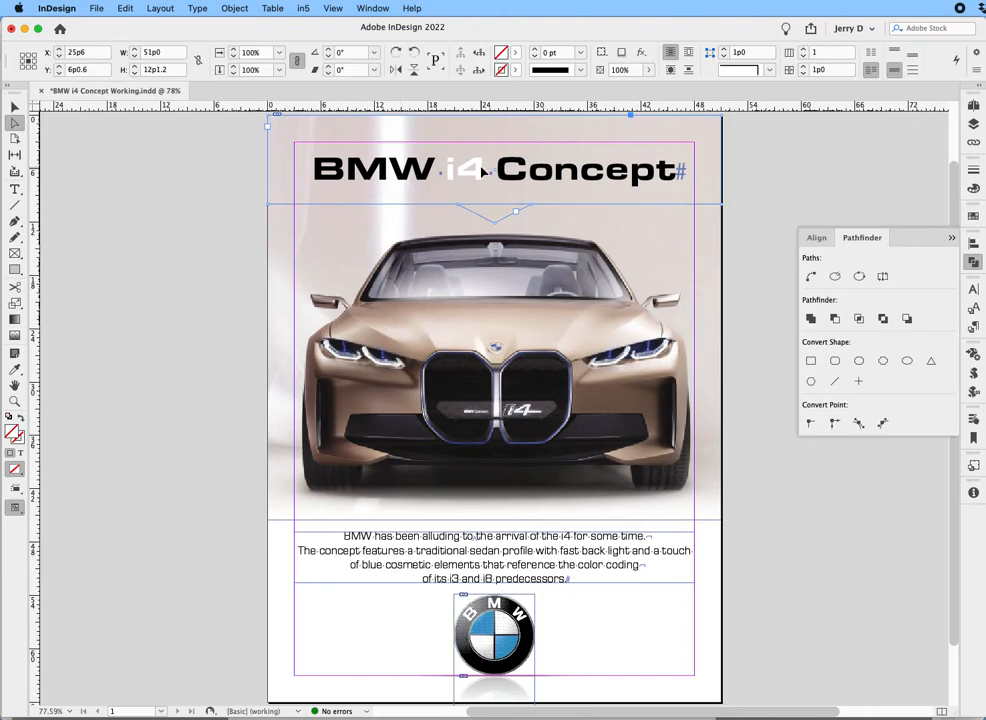
pyautogui.click(235, 9)
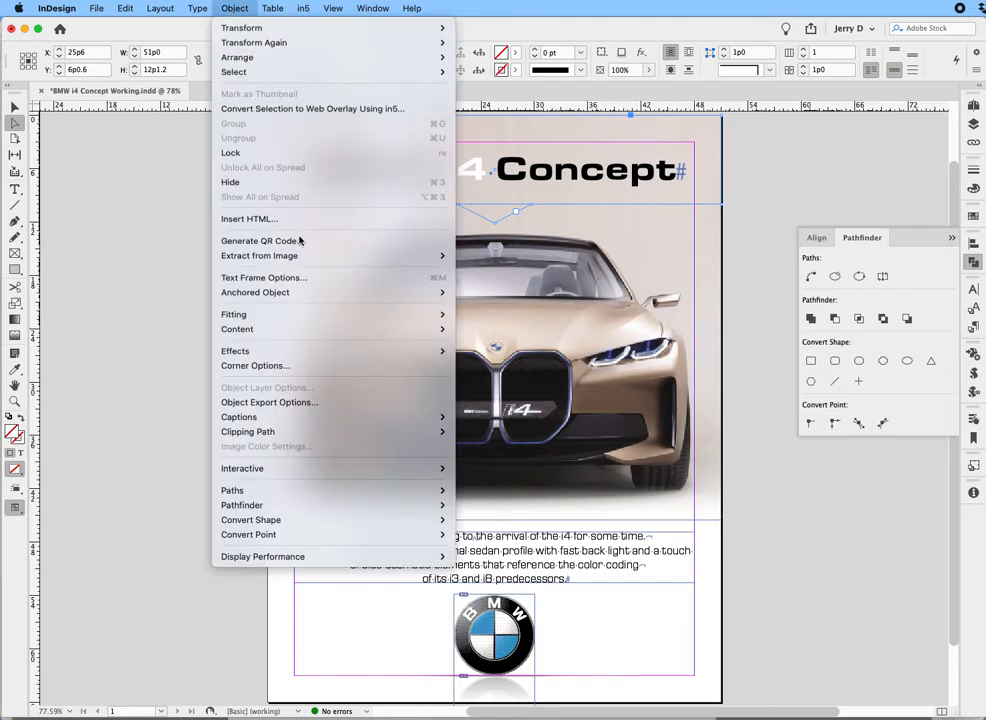
pyautogui.click(298, 279)
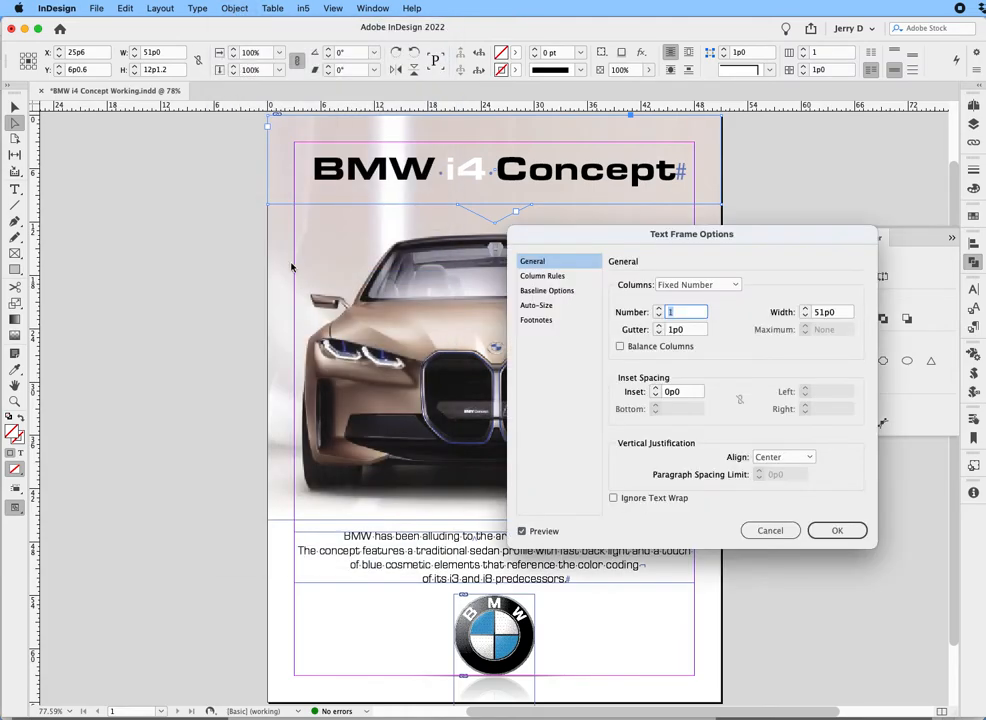
pyautogui.click(547, 291)
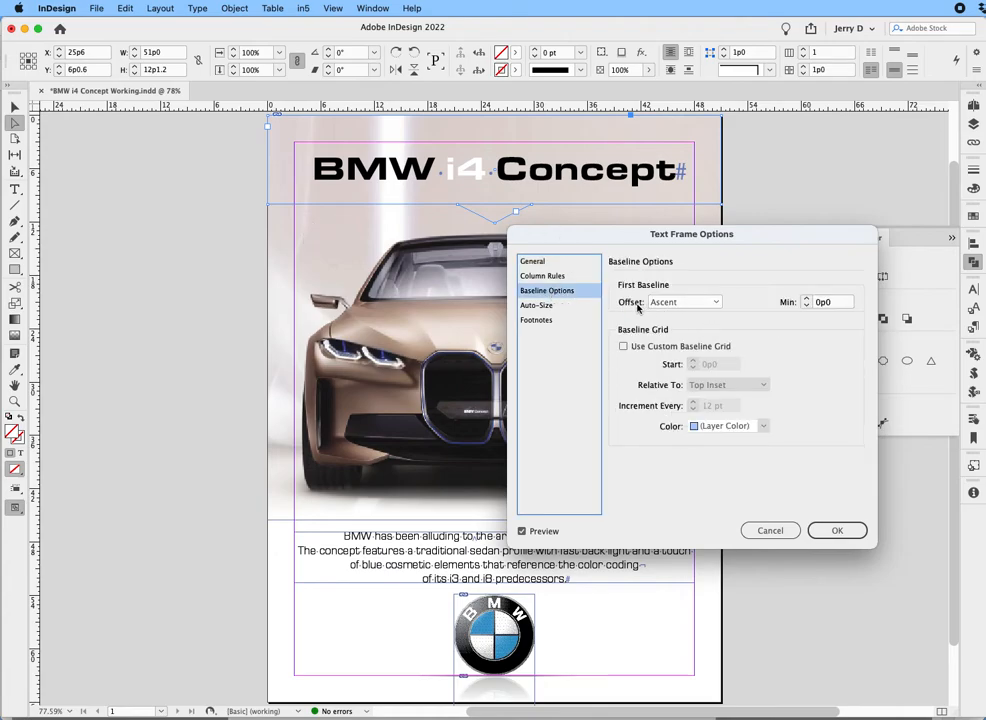
pyautogui.click(697, 303)
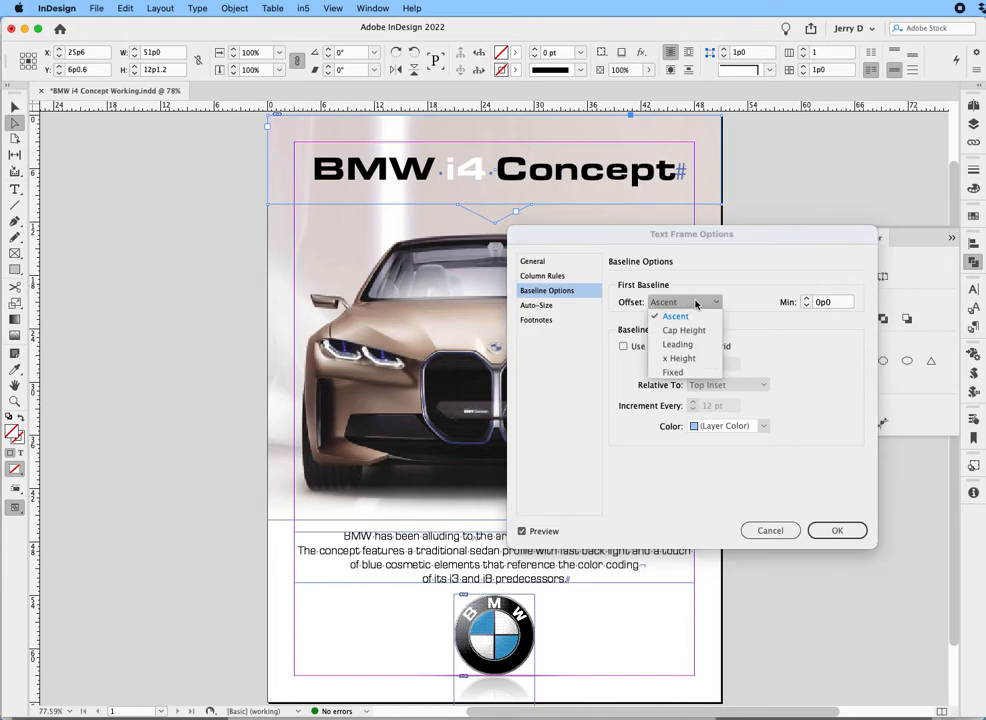
pyautogui.click(678, 372)
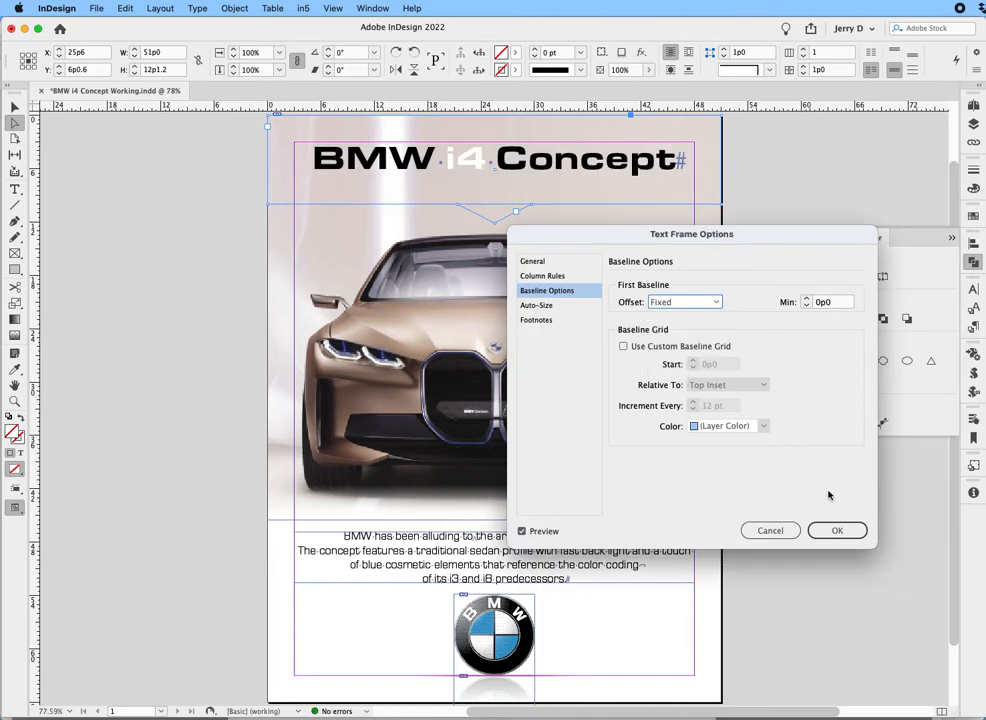
pyautogui.click(836, 530)
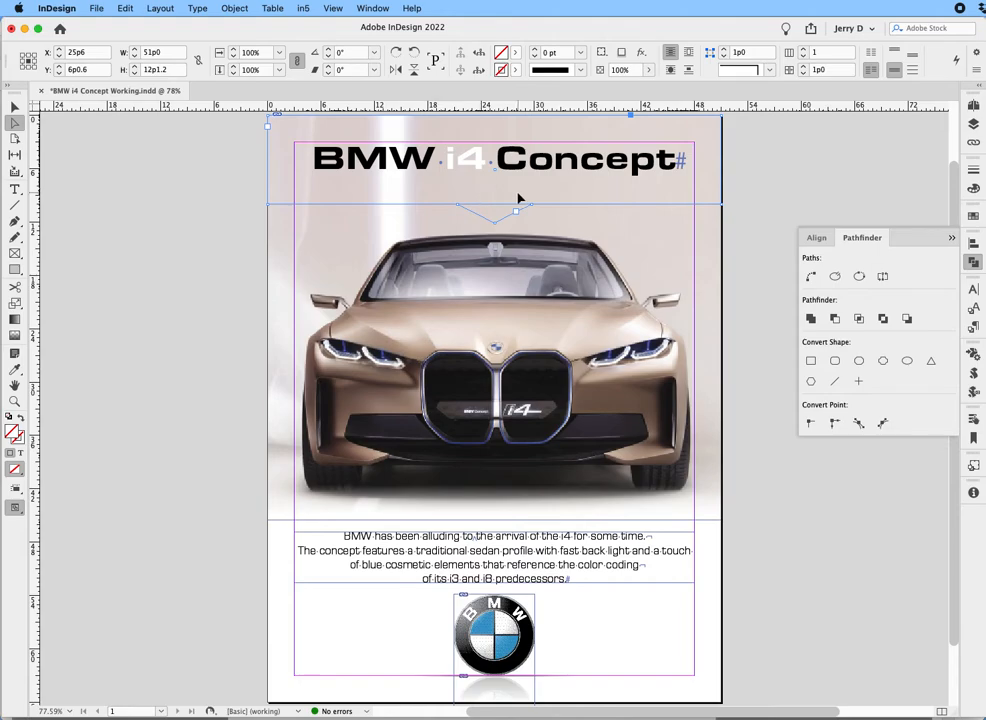
# Fill the merged title frame with black.
pyautogui.click(974, 189)
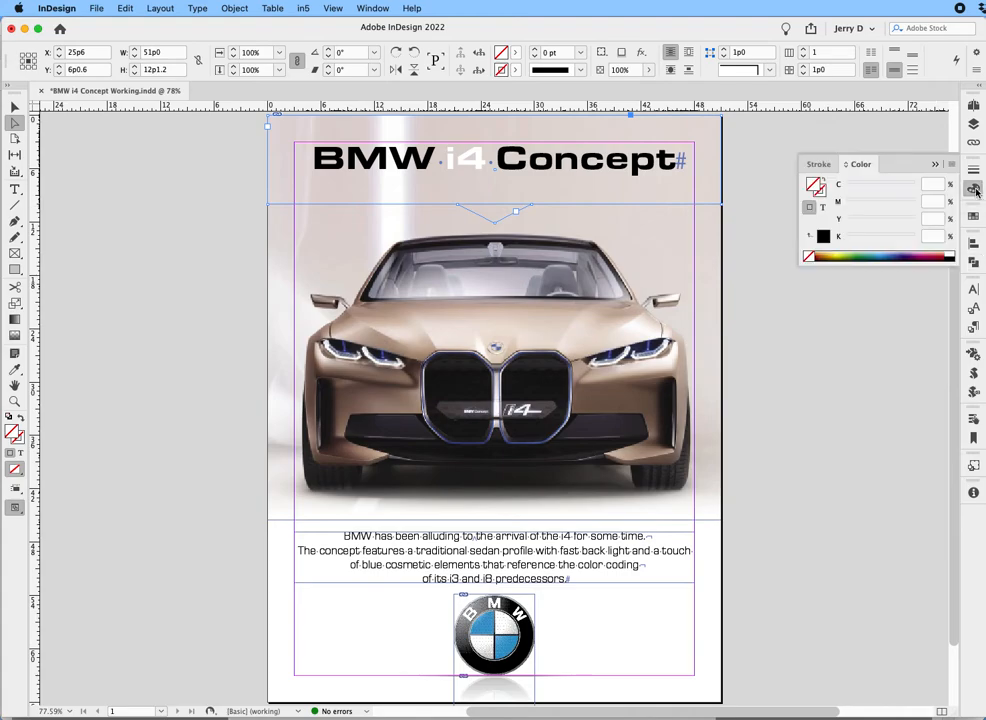
pyautogui.click(951, 255)
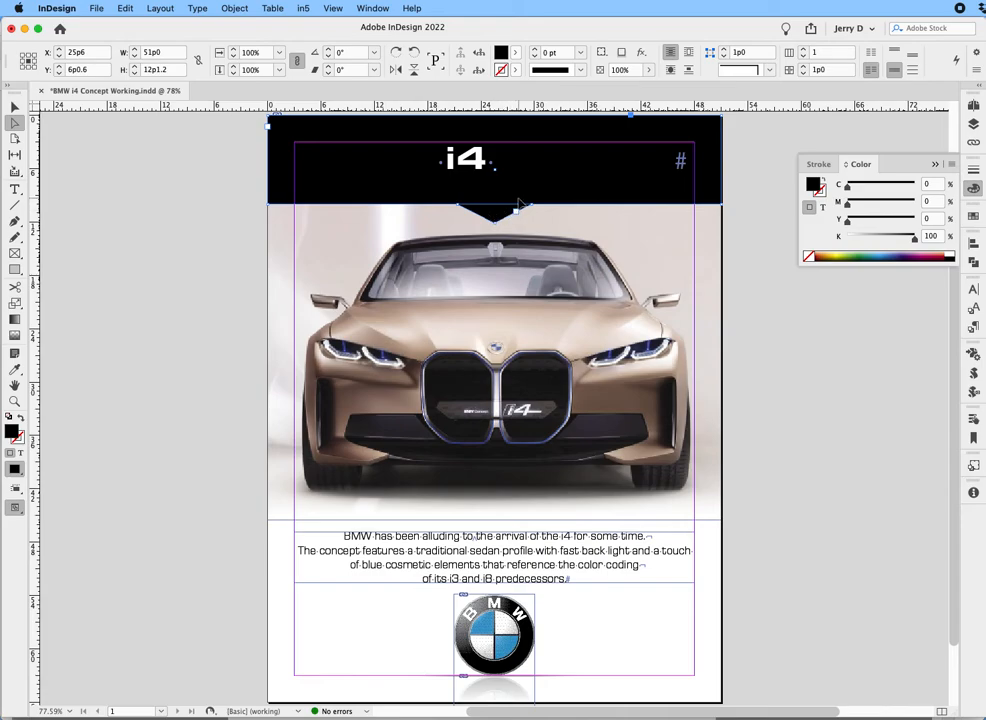
# Lower the opacity of only the title banner's fill through the Transparency effect, leaving the object and text settings alone.
pyautogui.click(640, 53)
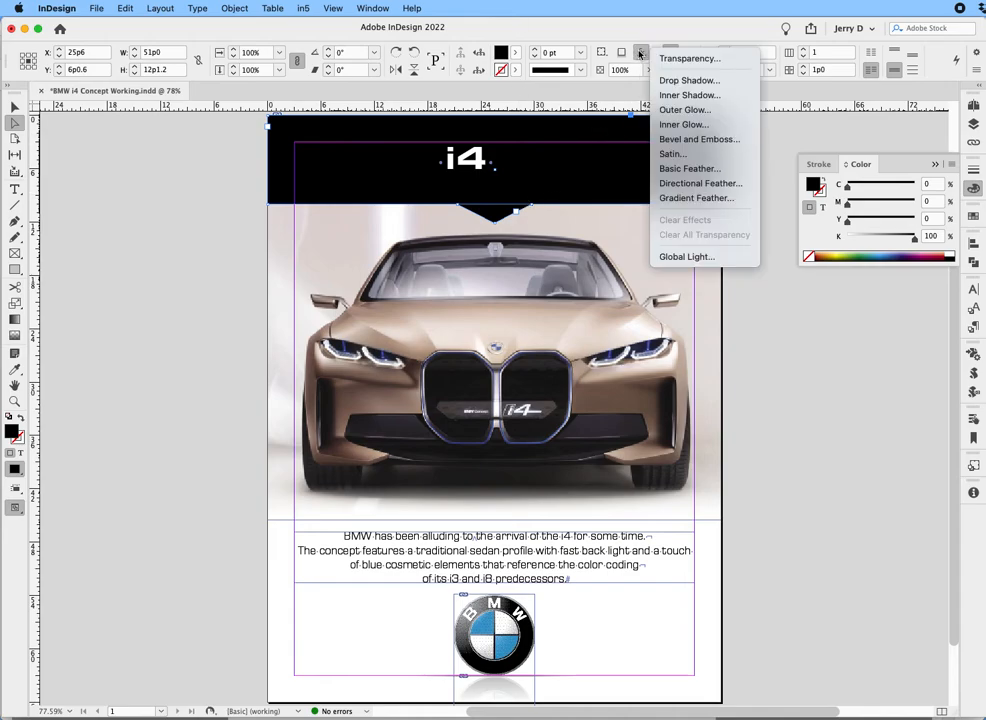
pyautogui.click(690, 59)
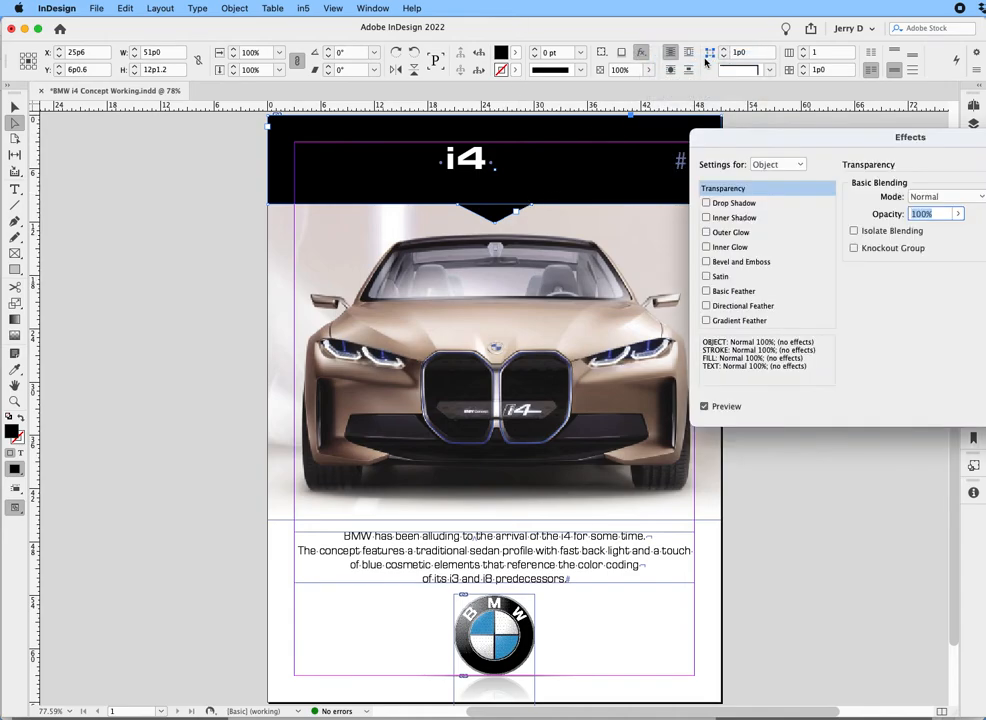
pyautogui.moveTo(812, 137); pyautogui.dragTo(558, 277)
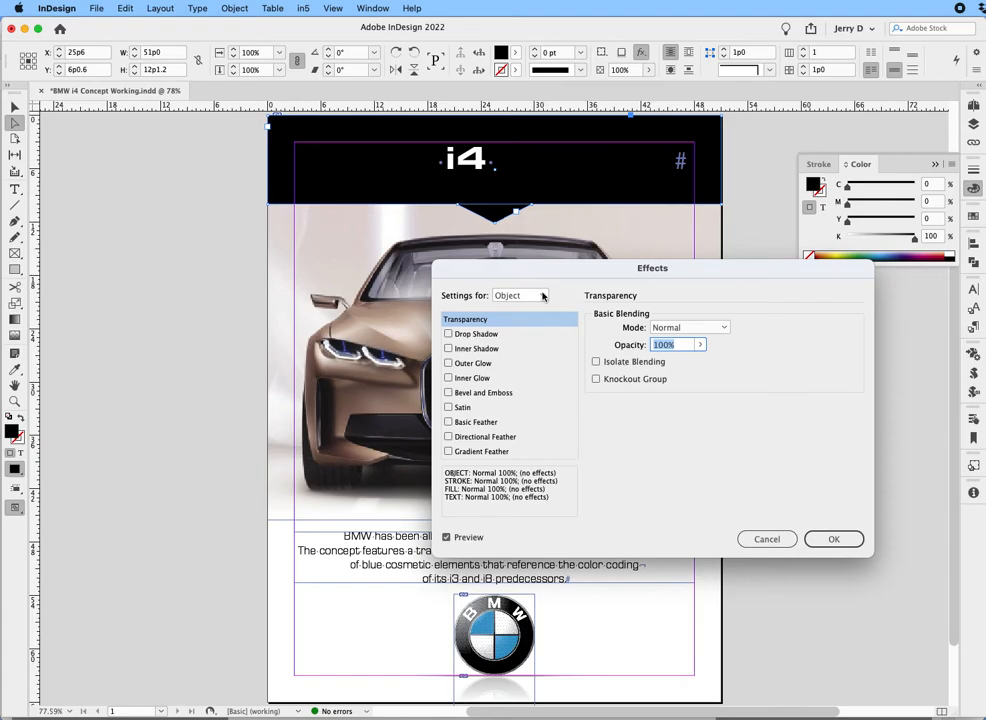
pyautogui.click(543, 296)
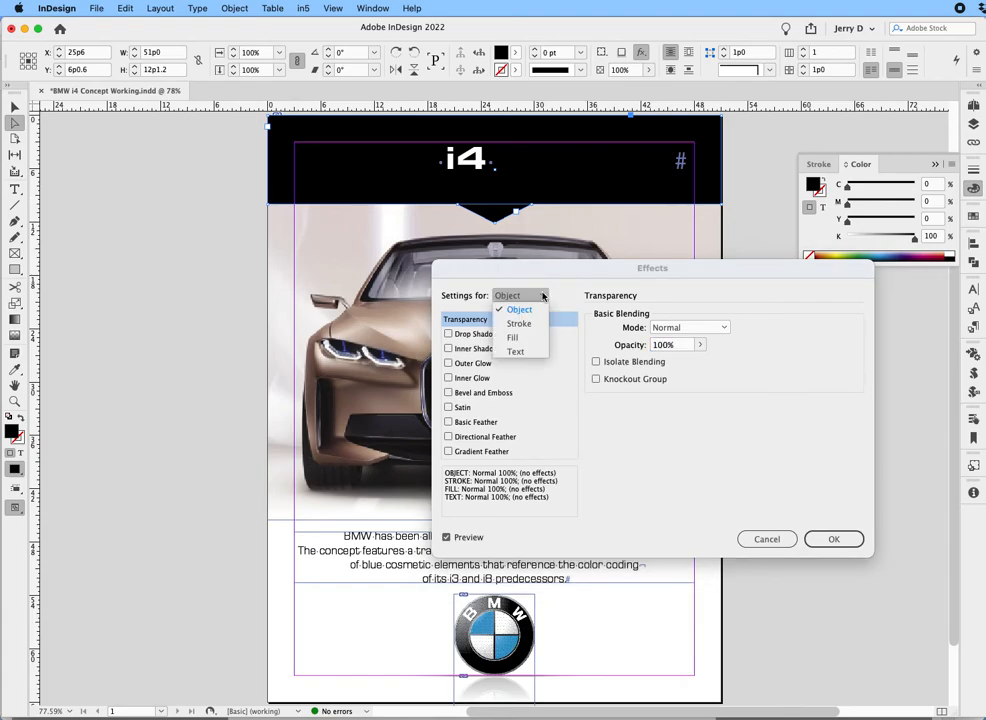
pyautogui.click(520, 339)
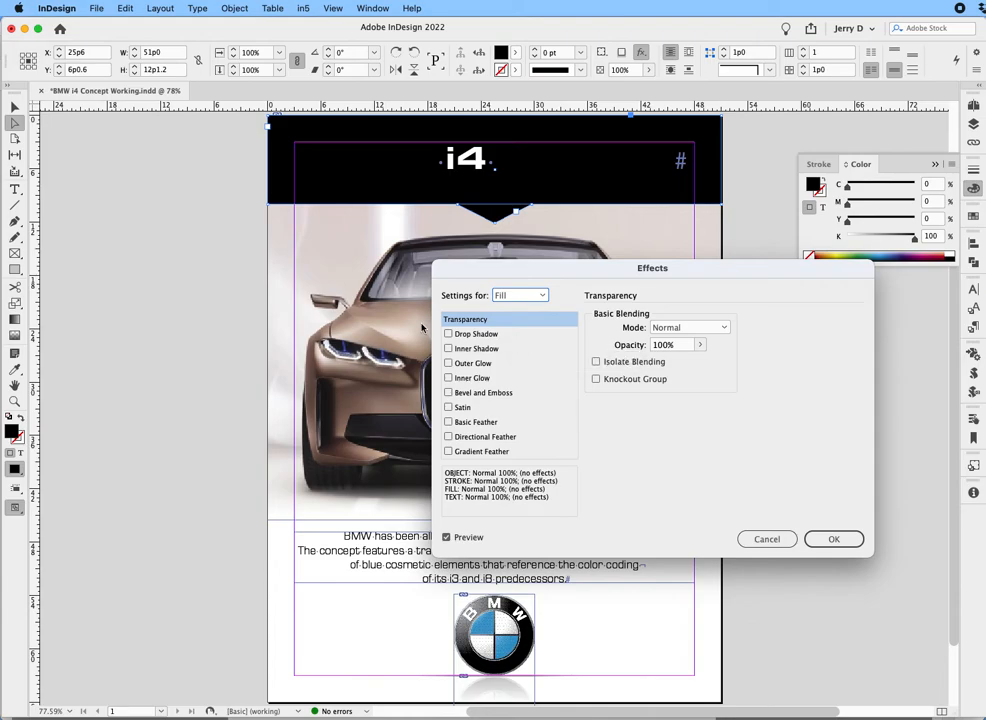
pyautogui.click(670, 345)
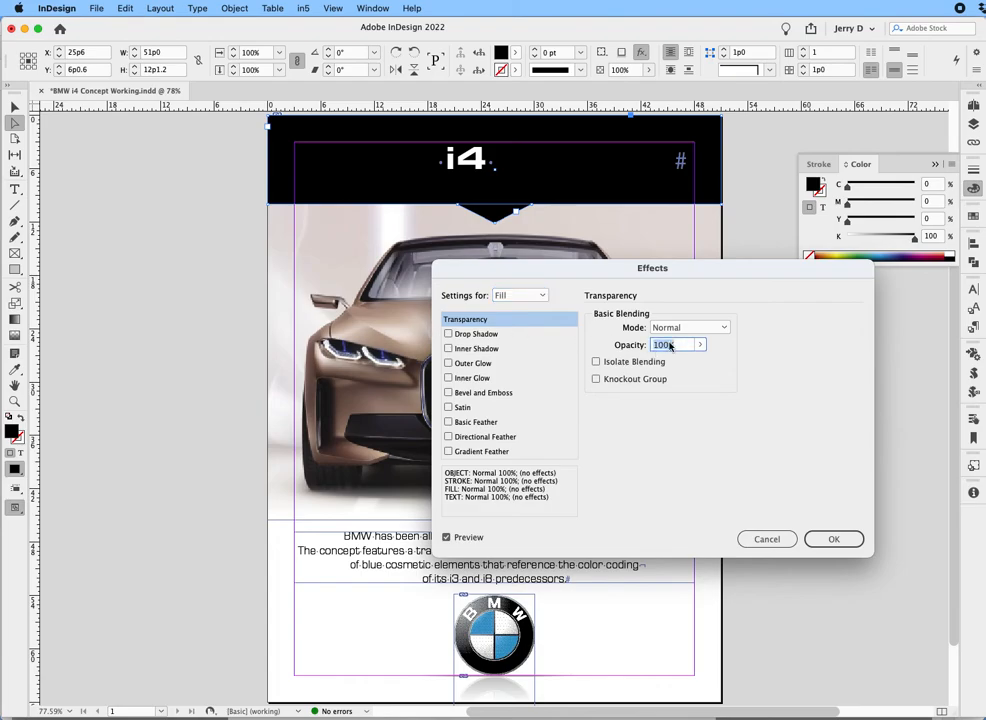
pyautogui.write('30')
pyautogui.press('Return')
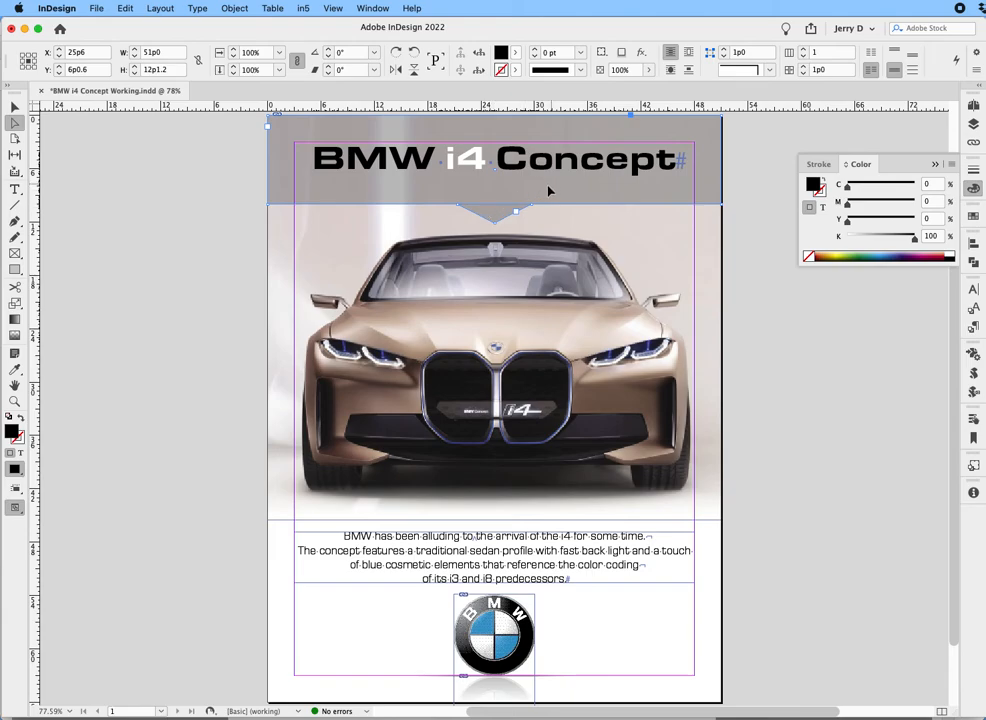
# Deselect the banner, show the page in Preview mode with High Quality Display, and inspect the banner and its triangle up close.
pyautogui.click(755, 272)
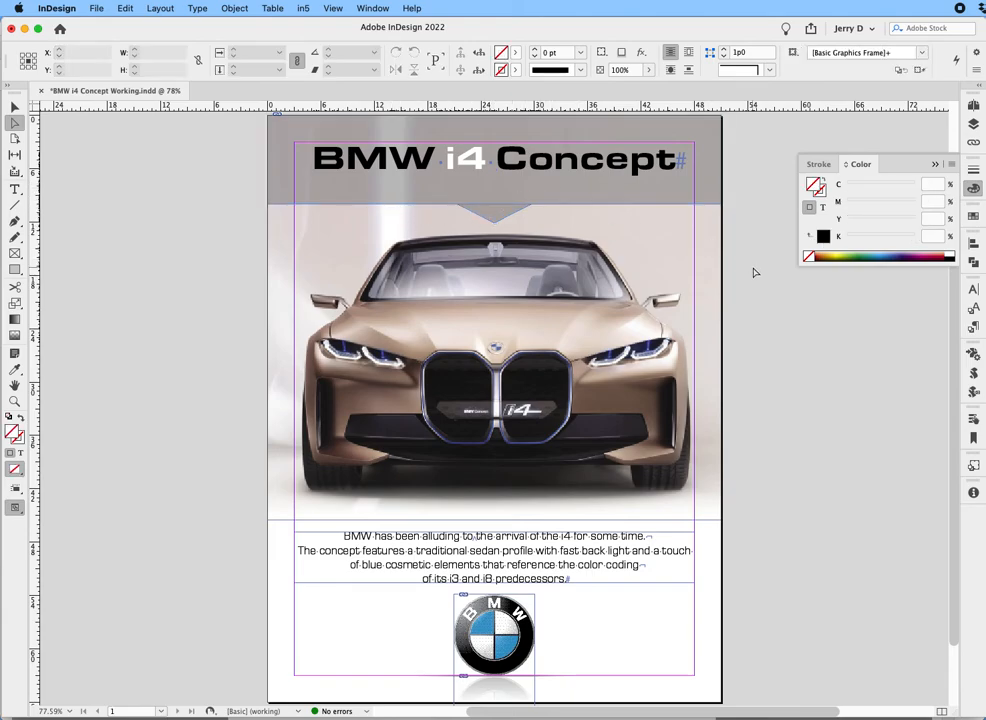
pyautogui.press('w')
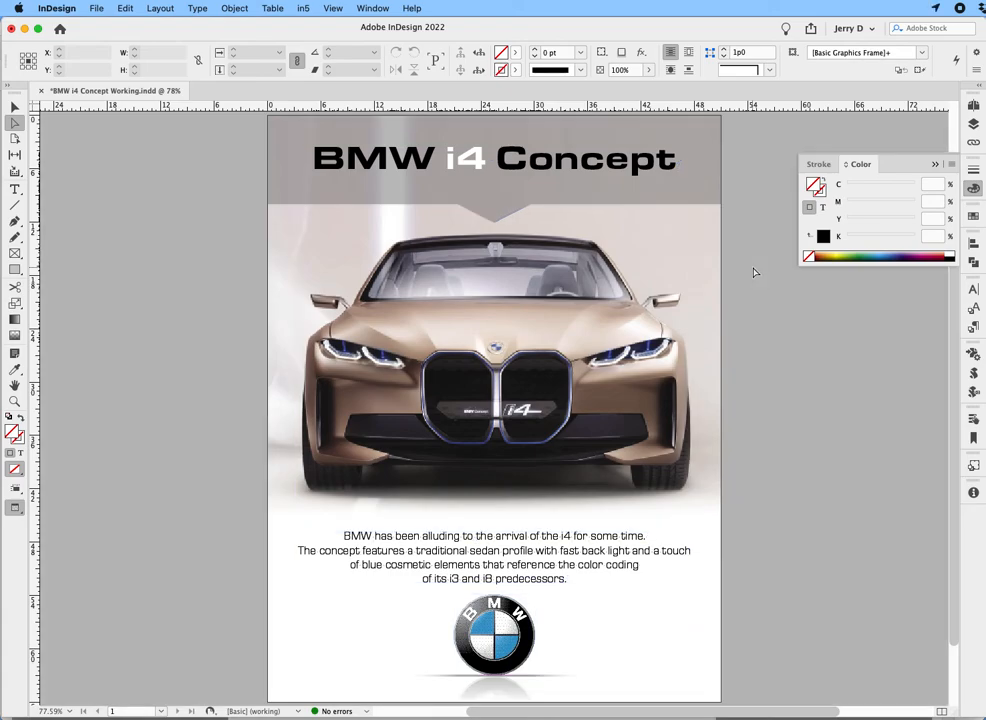
pyautogui.click(335, 10)
pyautogui.moveTo(432, 241)
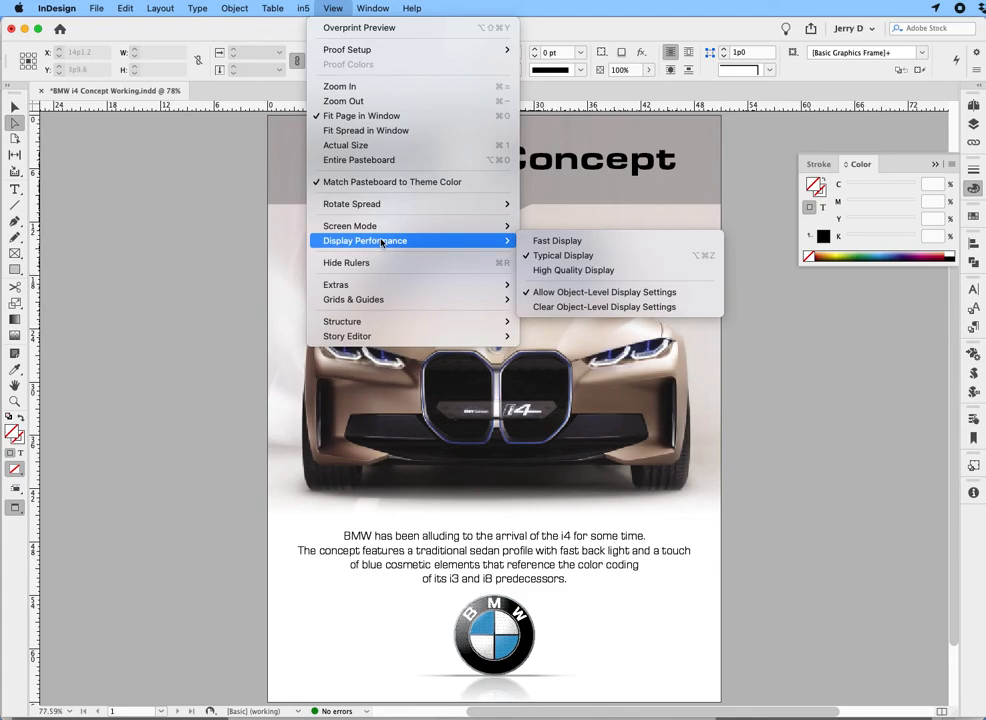
pyautogui.click(576, 271)
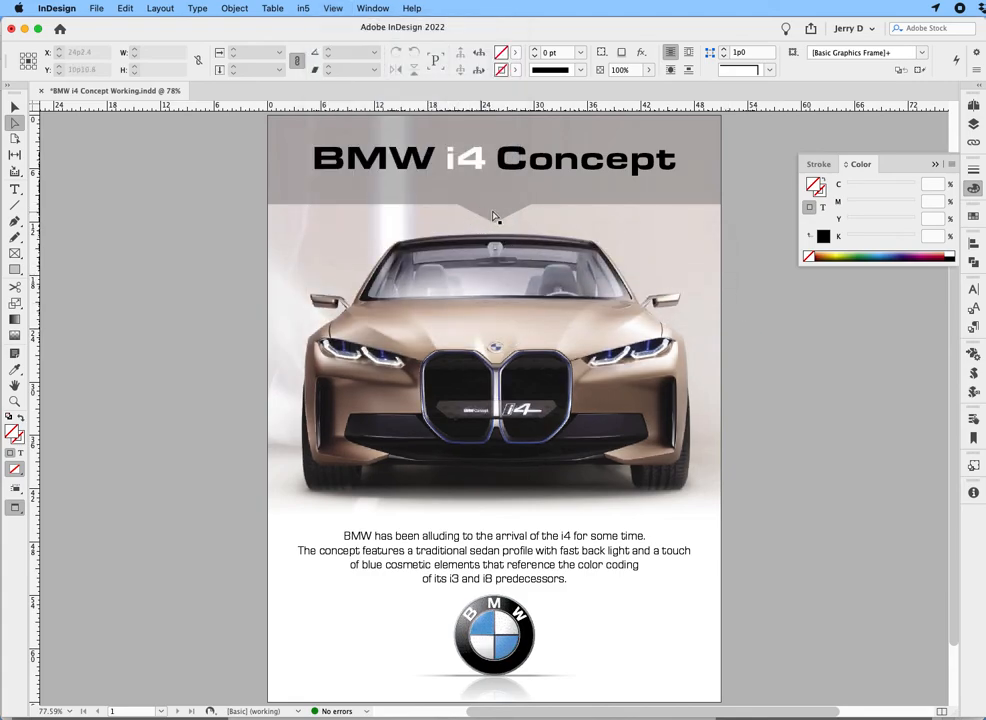
pyautogui.moveTo(398, 155); pyautogui.dragTo(591, 254)
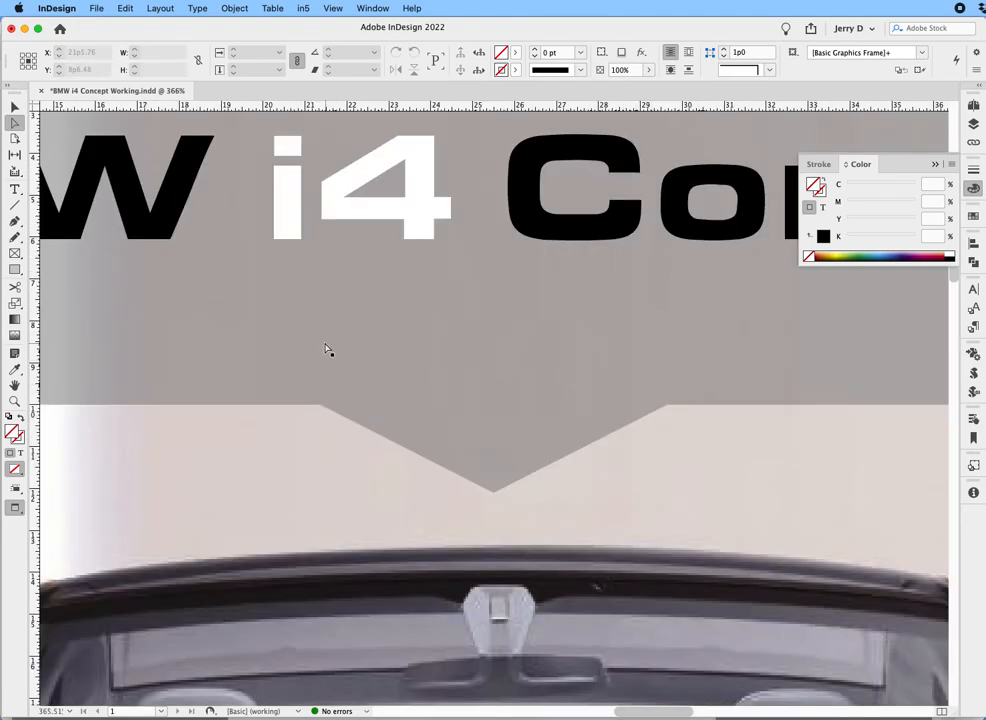
pyautogui.moveTo(310, 328); pyautogui.dragTo(579, 311)
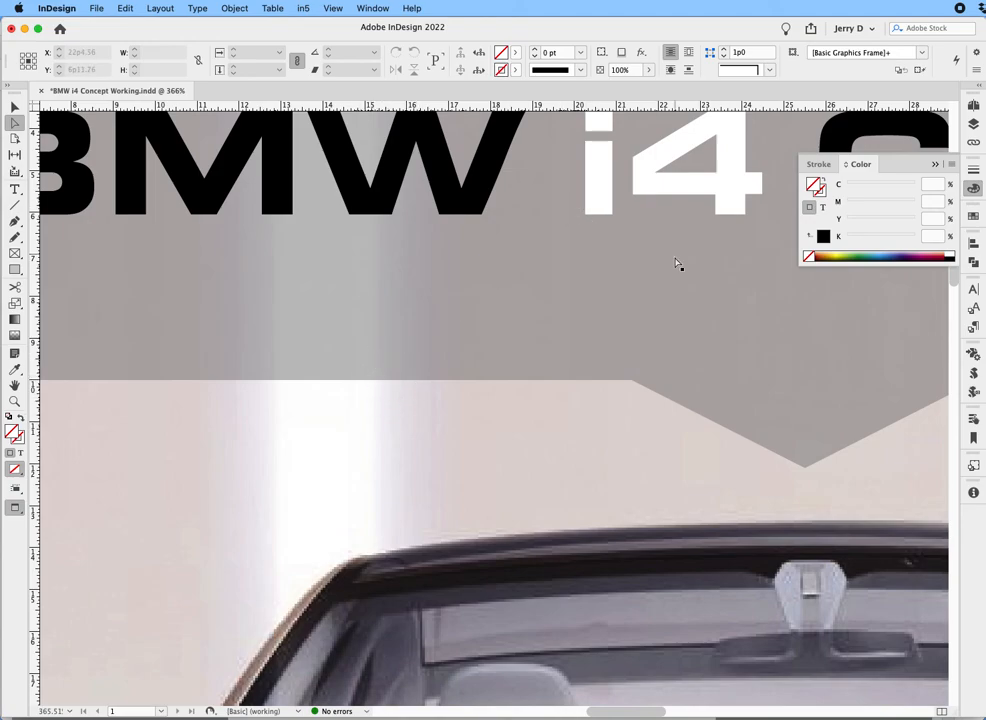
pyautogui.press('super+0')
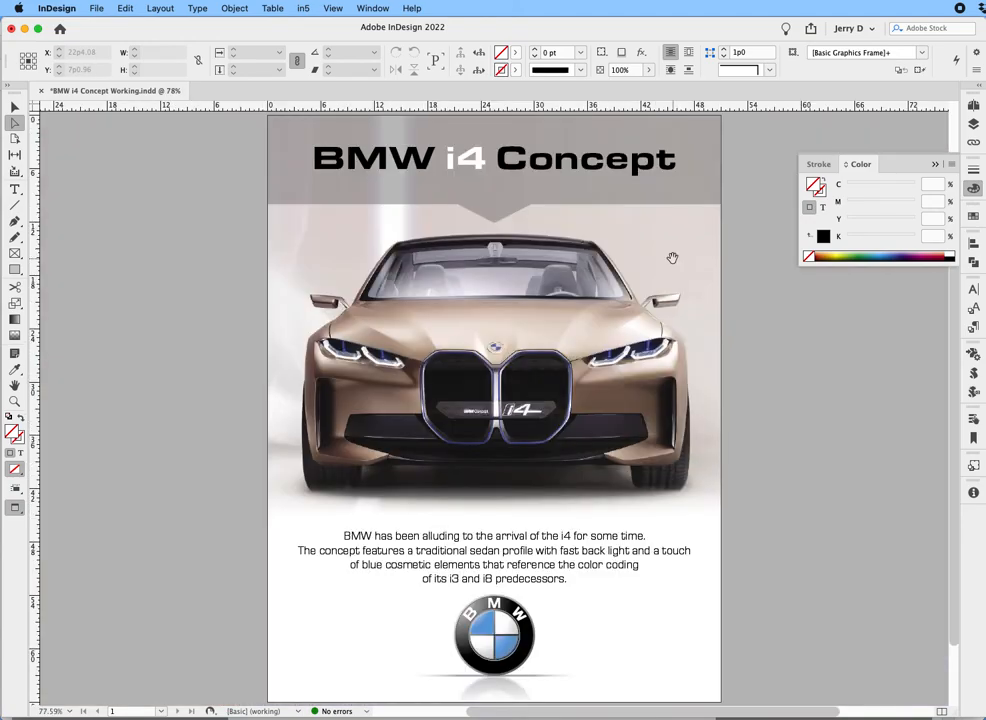